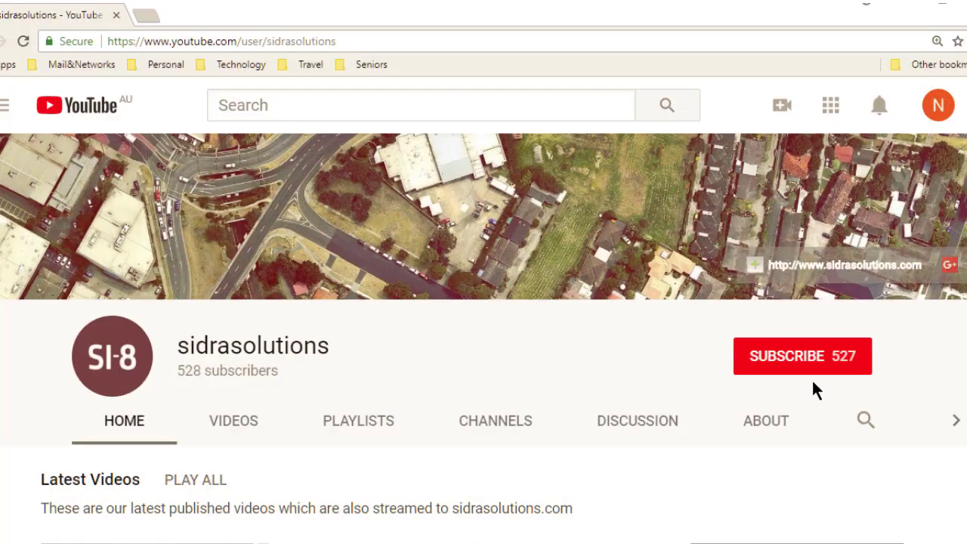
Subscribe to the sidrasolutions YouTube channel with all notifications turned on
{"action": "left_click", "coordinate": [809, 361]}
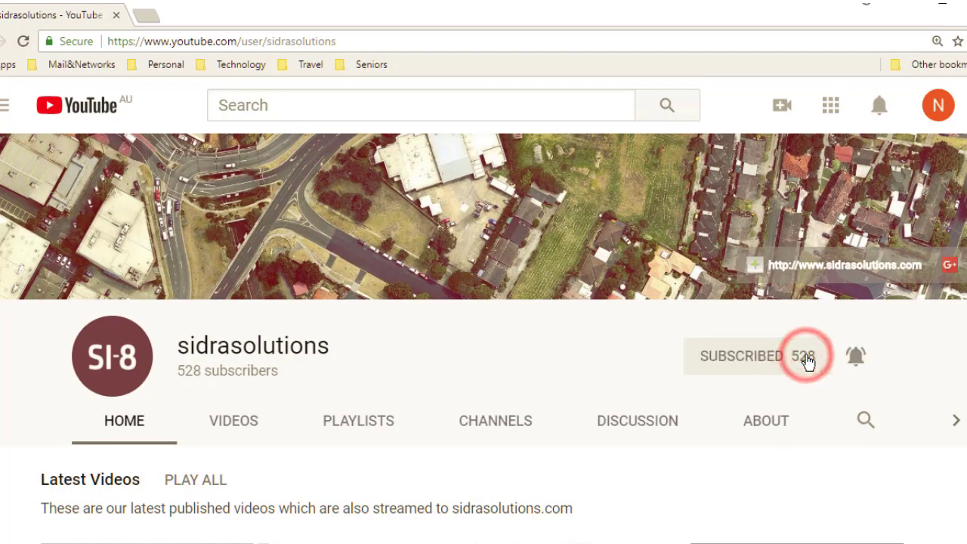
{"action": "left_click", "coordinate": [857, 361]}
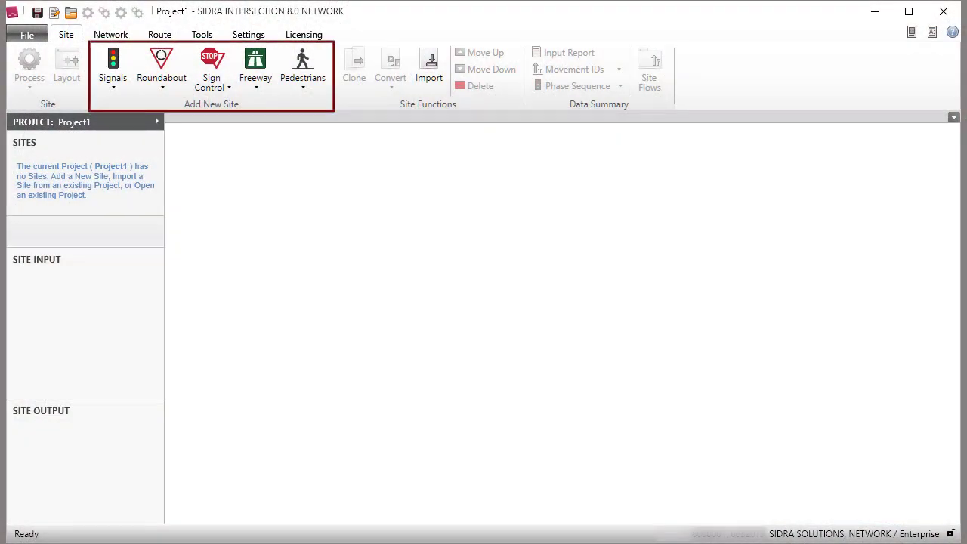
Add Site1 as a signalised at-grade intersection and display its four-leg layout drawing
{"action": "left_click", "coordinate": [111, 85]}
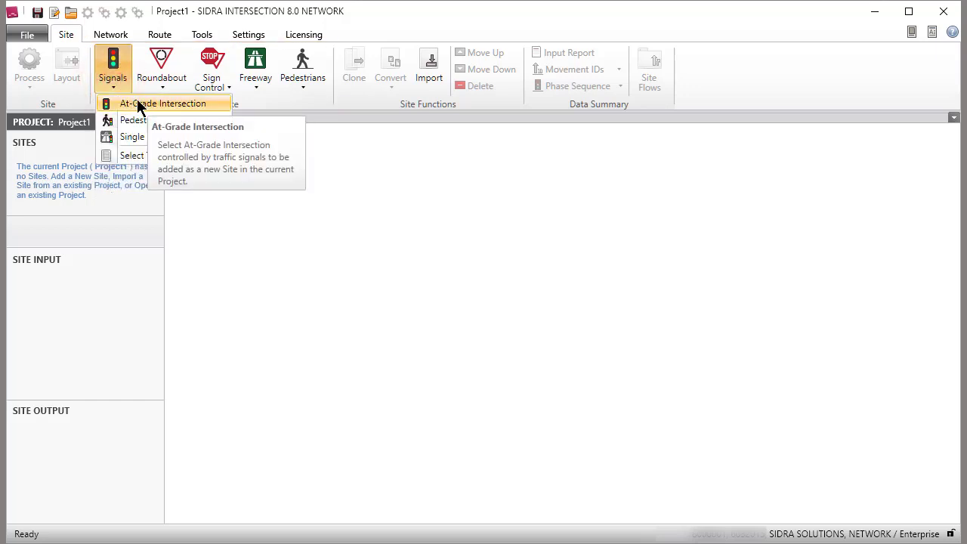
{"action": "left_click", "coordinate": [137, 104]}
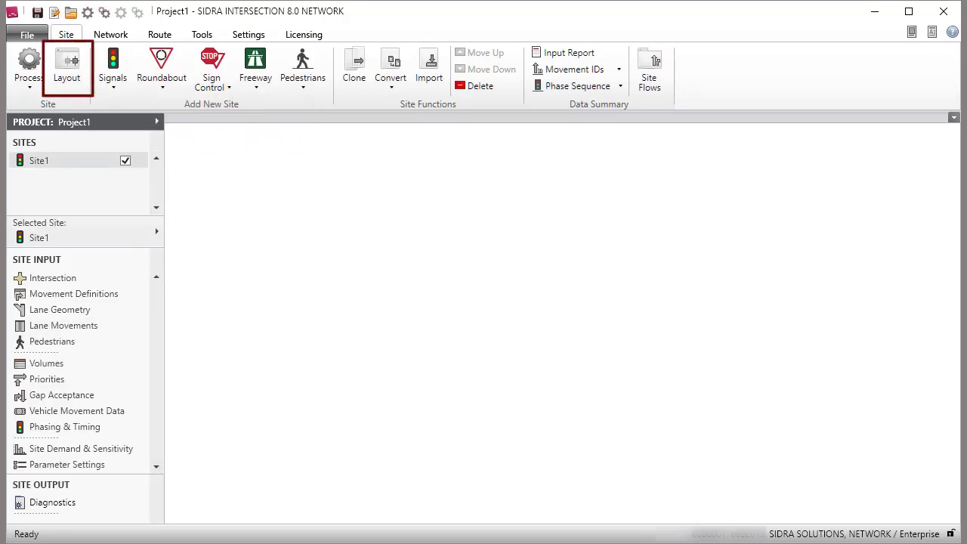
{"action": "left_click", "coordinate": [73, 78]}
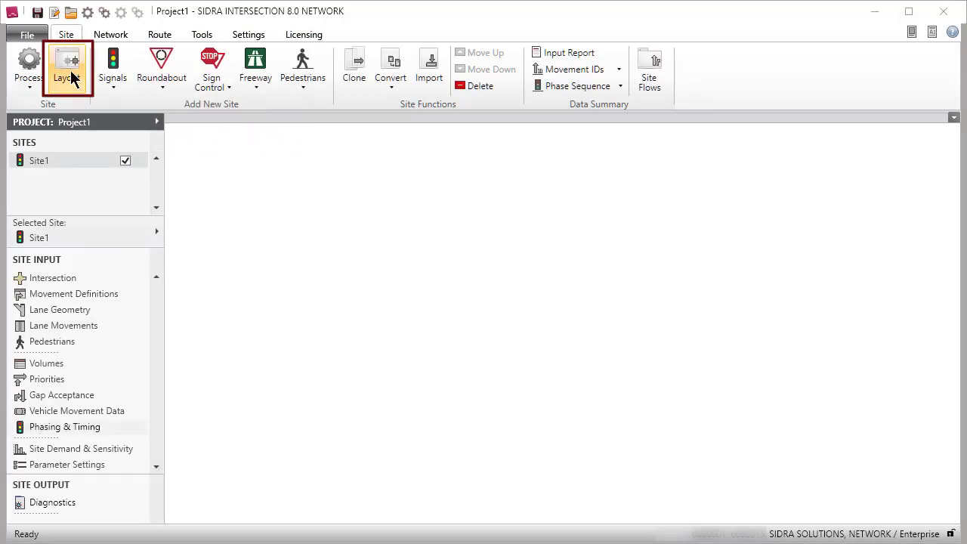
{"action": "left_click", "coordinate": [34, 162]}
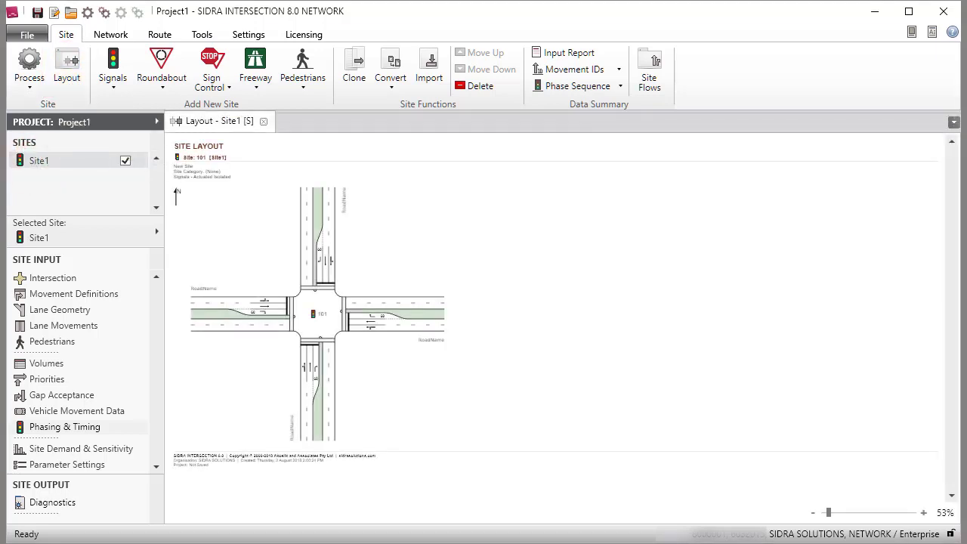
Open Site1's Phasing & Timing dialog, which lists the Variable Phasing phases A to F
{"action": "left_click", "coordinate": [87, 428]}
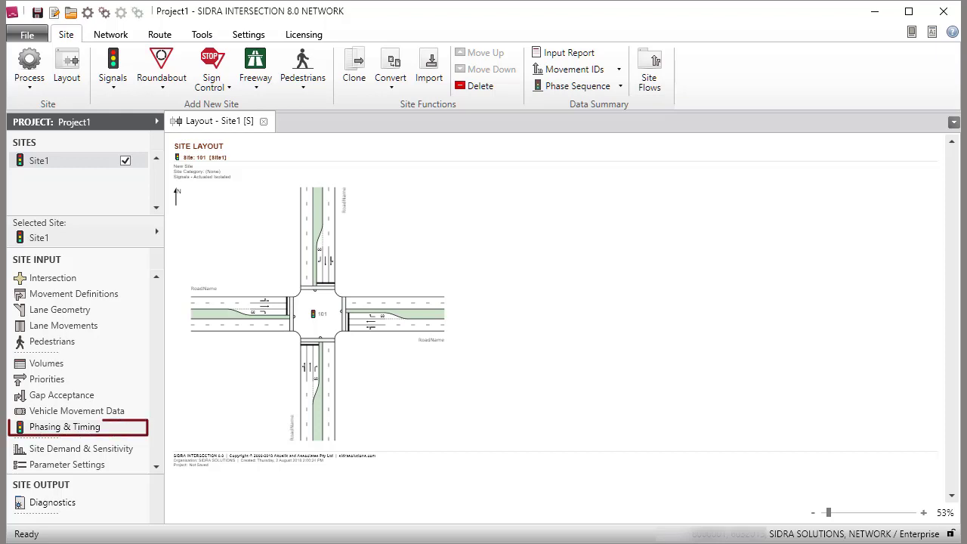
{"action": "left_click", "coordinate": [86, 426]}
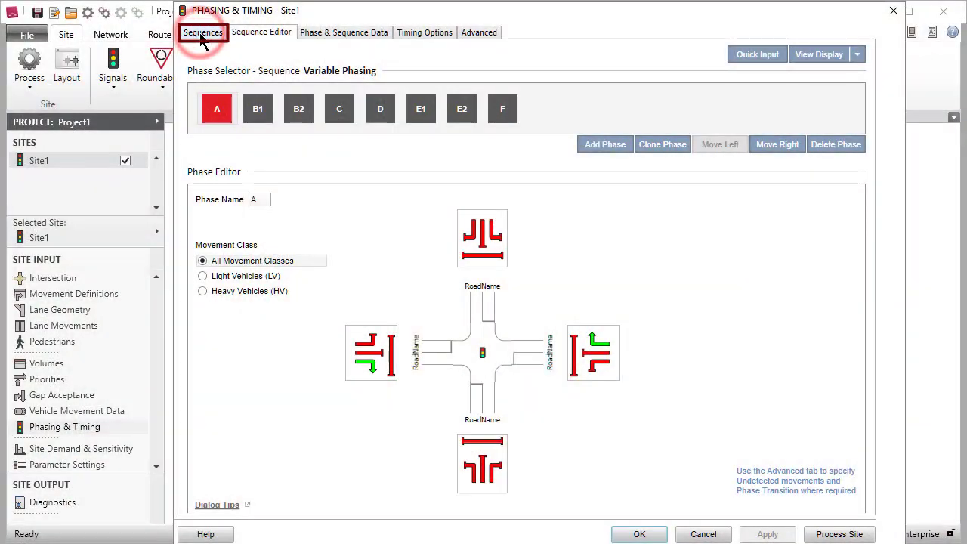
Show the Sequences list and select the Variable Phasing sequence name
{"action": "left_click", "coordinate": [199, 33]}
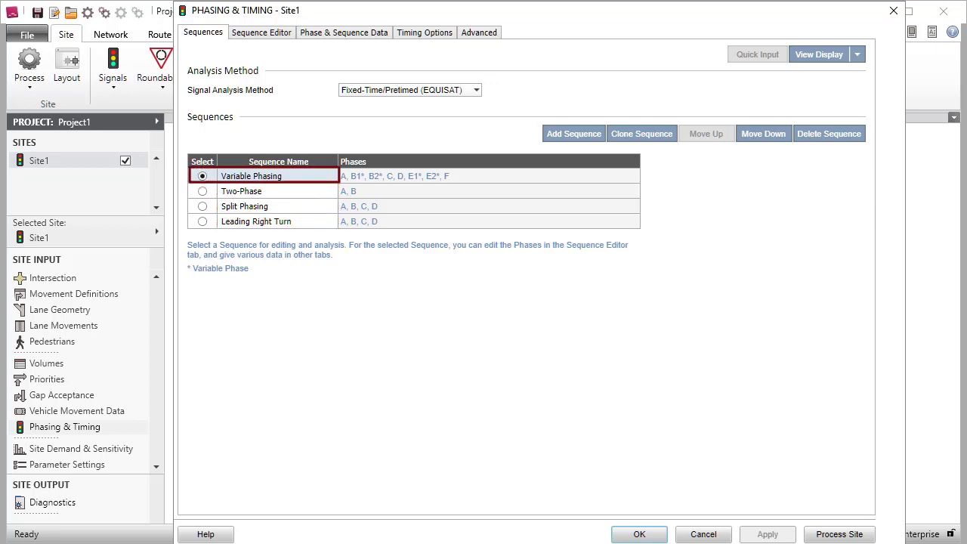
{"action": "left_click", "coordinate": [290, 175]}
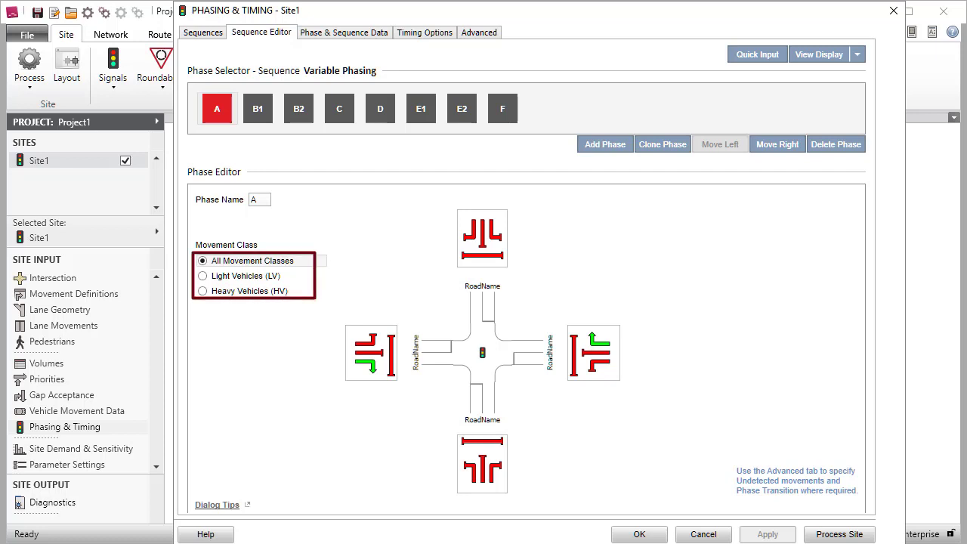
{"action": "left_click", "coordinate": [819, 55]}
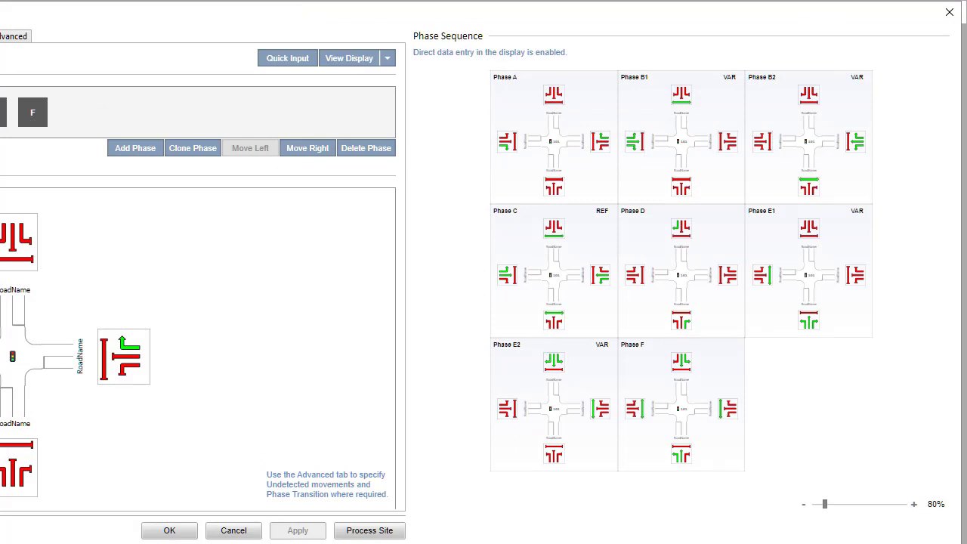
{"action": "left_click", "coordinate": [387, 59]}
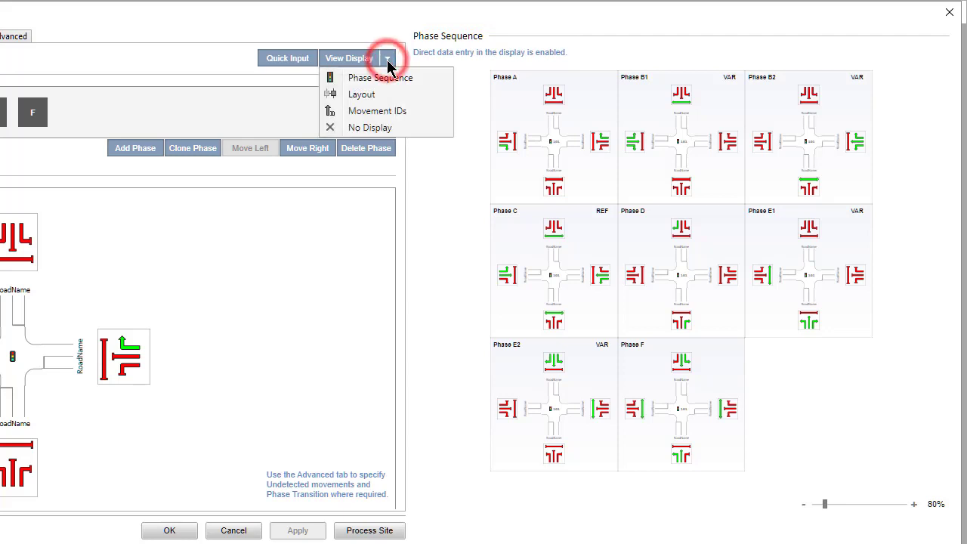
{"action": "left_click", "coordinate": [380, 128]}
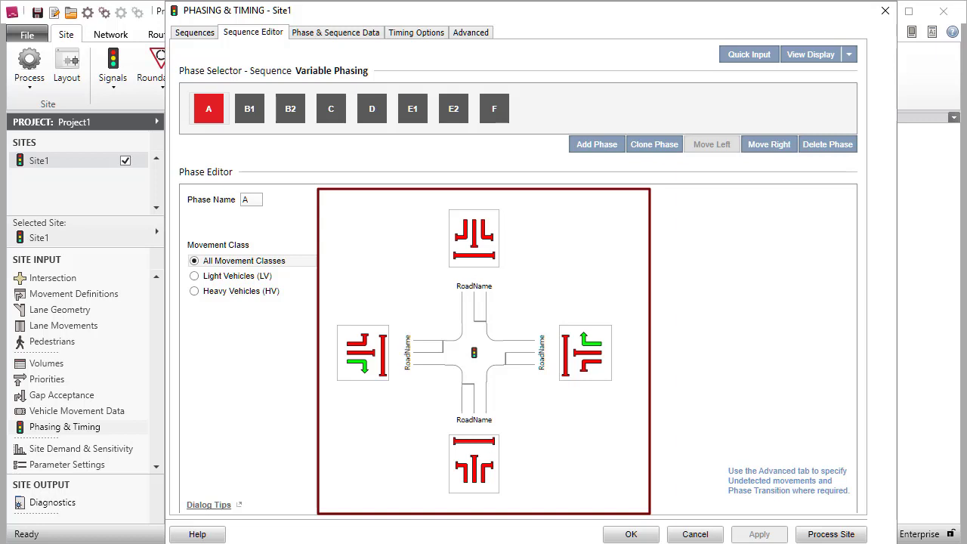
Browse through phases B1, B2, E1, E2, D and C of Variable Phasing
{"action": "left_click", "coordinate": [249, 109]}
{"action": "left_click", "coordinate": [291, 109]}
{"action": "left_click", "coordinate": [413, 108]}
{"action": "left_click", "coordinate": [453, 108]}
{"action": "left_click", "coordinate": [372, 109]}
{"action": "left_click", "coordinate": [331, 109]}
In phase B2, stop the east approach right turn and allow north-approach pedestrian crossing
{"action": "left_click", "coordinate": [290, 109]}
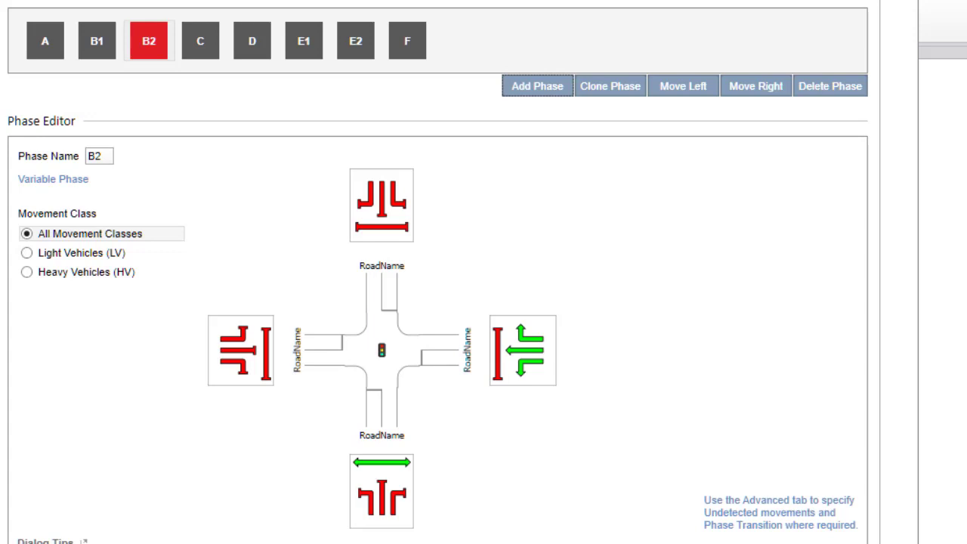
{"action": "left_click", "coordinate": [535, 346]}
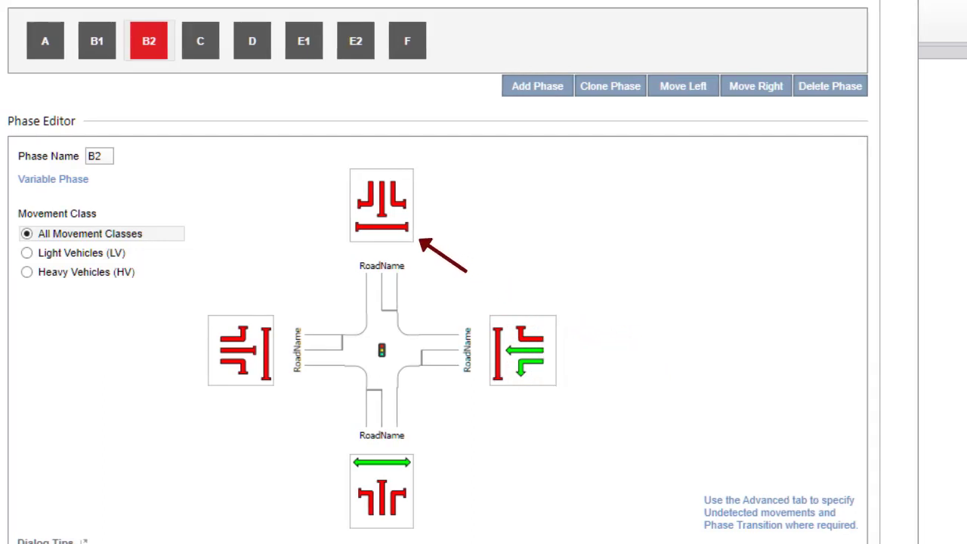
{"action": "left_click", "coordinate": [382, 226]}
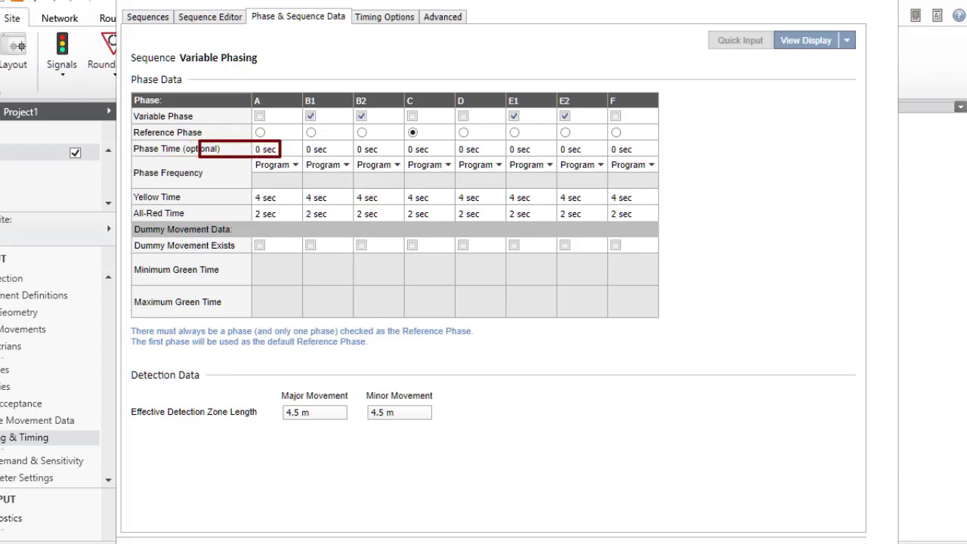
Enter 30 sec as phase A's phase time and move to the Timing Options
{"action": "left_click", "coordinate": [270, 149]}
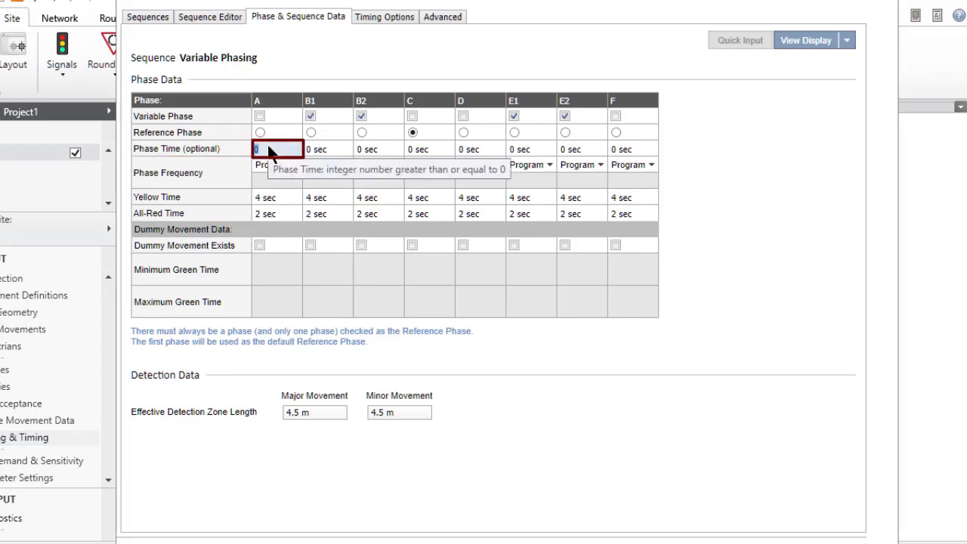
{"action": "type", "text": "30"}
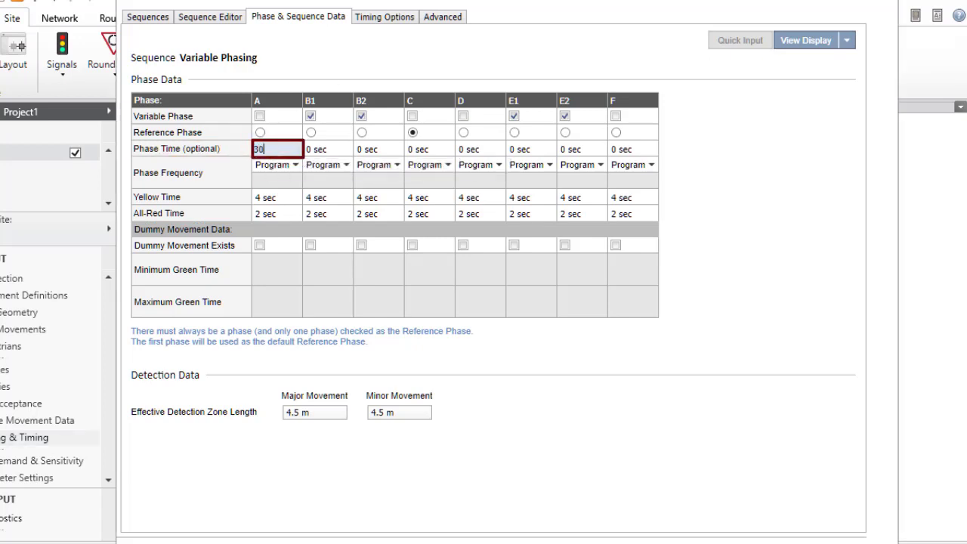
{"action": "key", "text": "Return"}
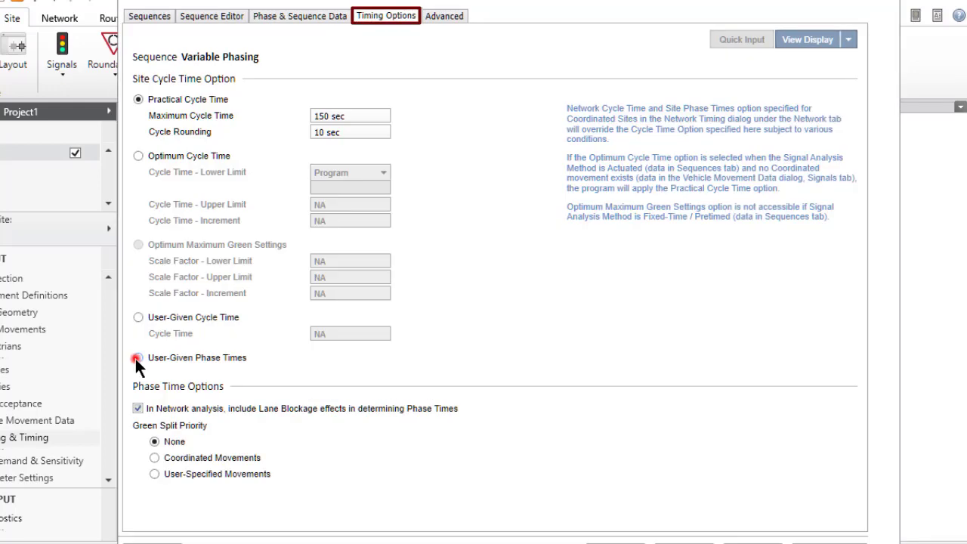
{"action": "left_click", "coordinate": [138, 357]}
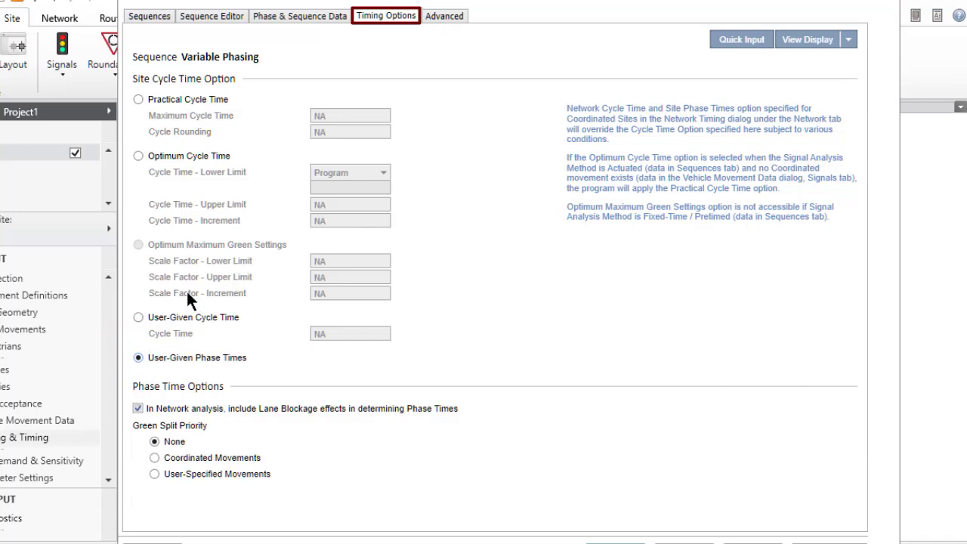
Select Practical Cycle Time (150 sec maximum, 10 sec rounding) and return to Phase & Sequence Data
{"action": "left_click", "coordinate": [140, 99]}
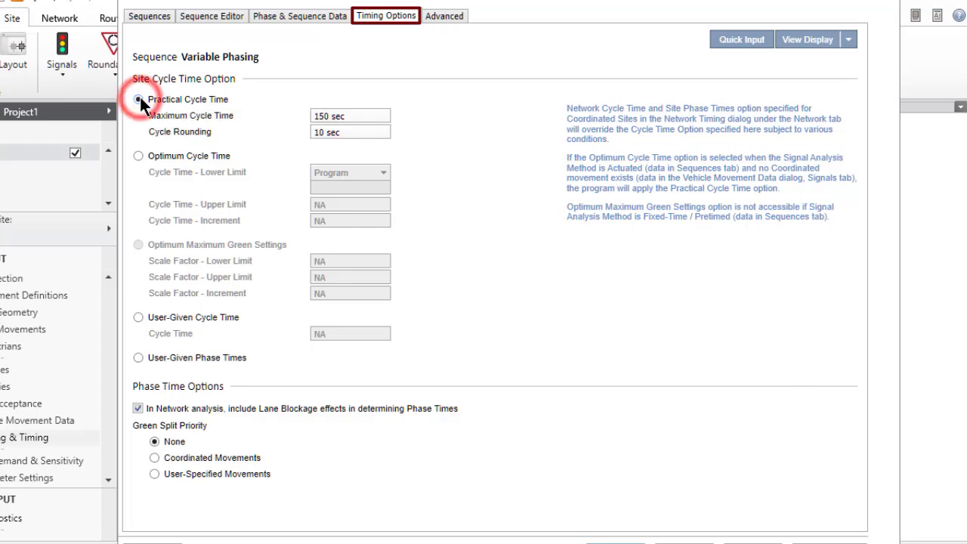
{"action": "left_click", "coordinate": [325, 17]}
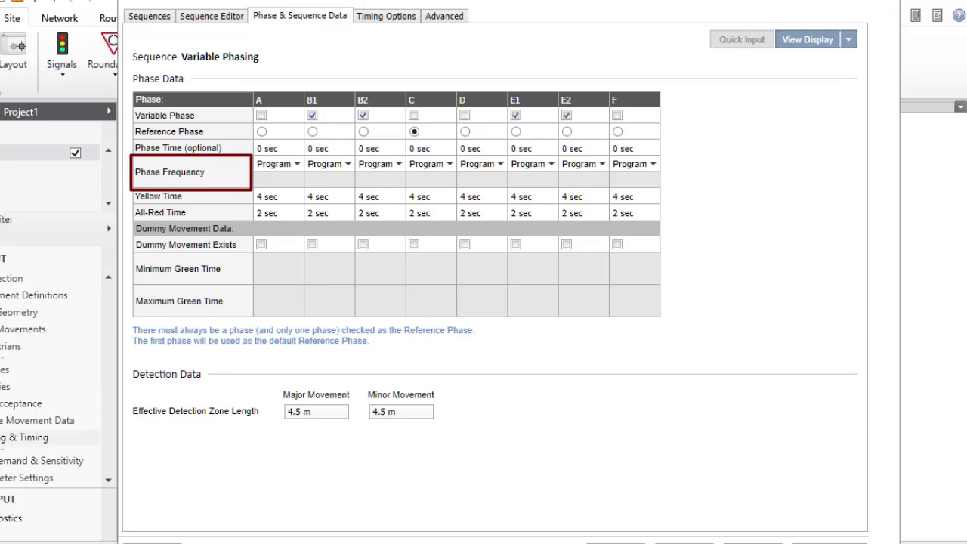
{"action": "left_click", "coordinate": [297, 163]}
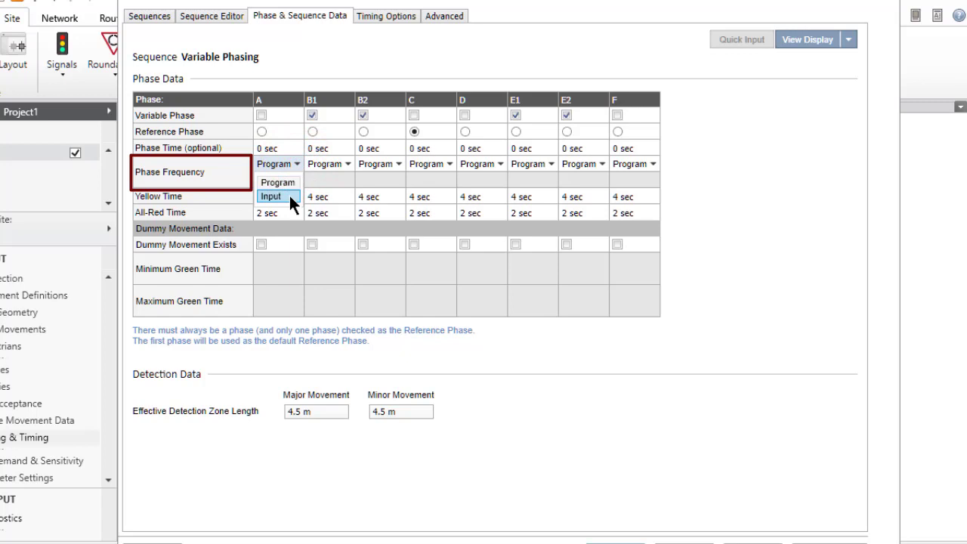
{"action": "left_click", "coordinate": [289, 195]}
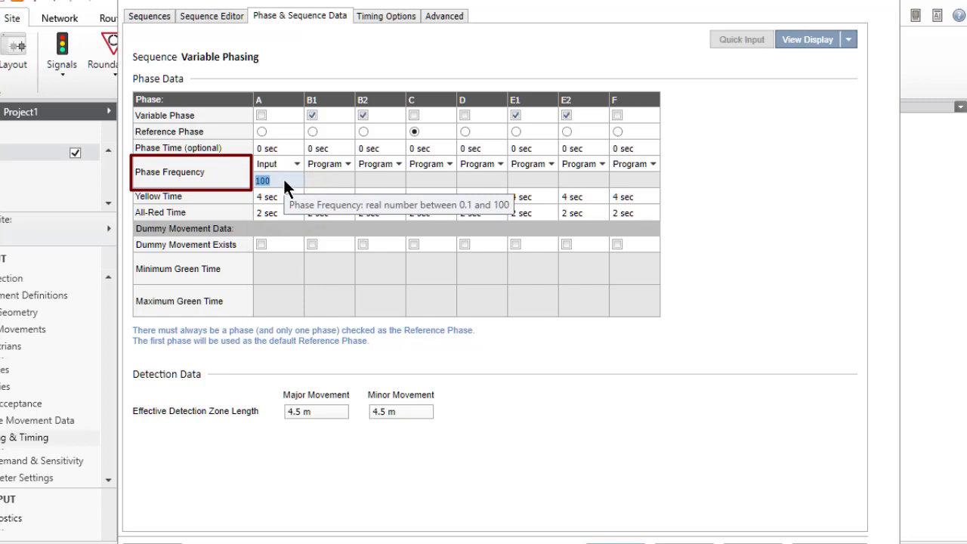
{"action": "left_click", "coordinate": [298, 163]}
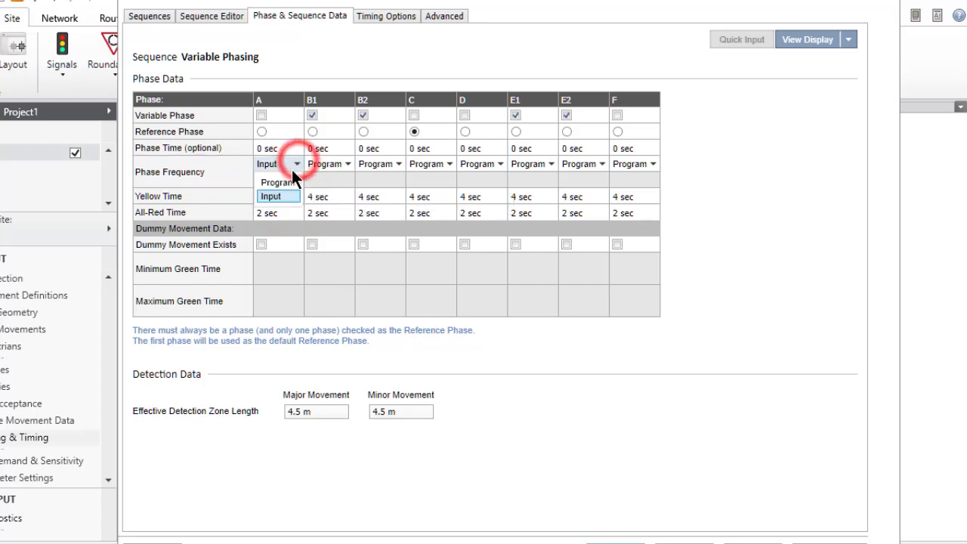
{"action": "left_click", "coordinate": [291, 183]}
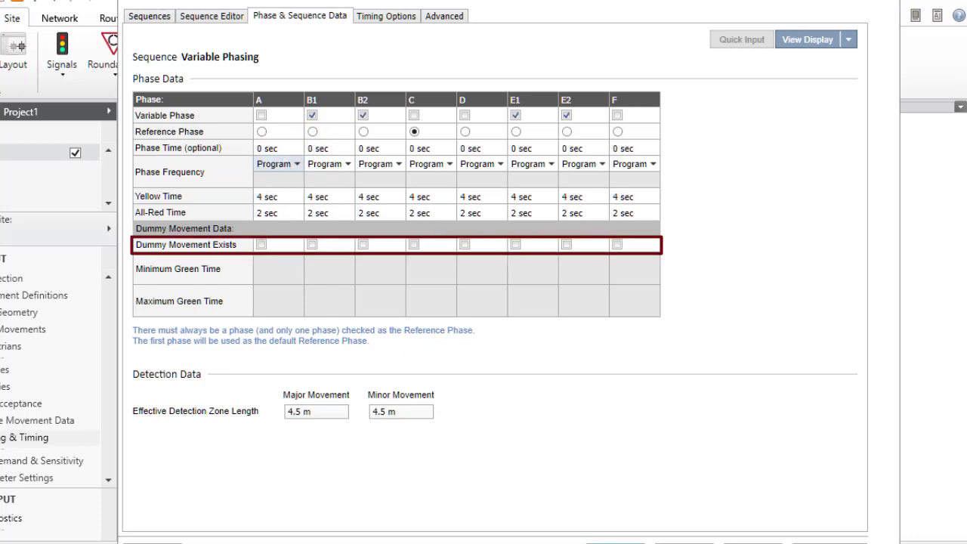
{"action": "left_click", "coordinate": [261, 245]}
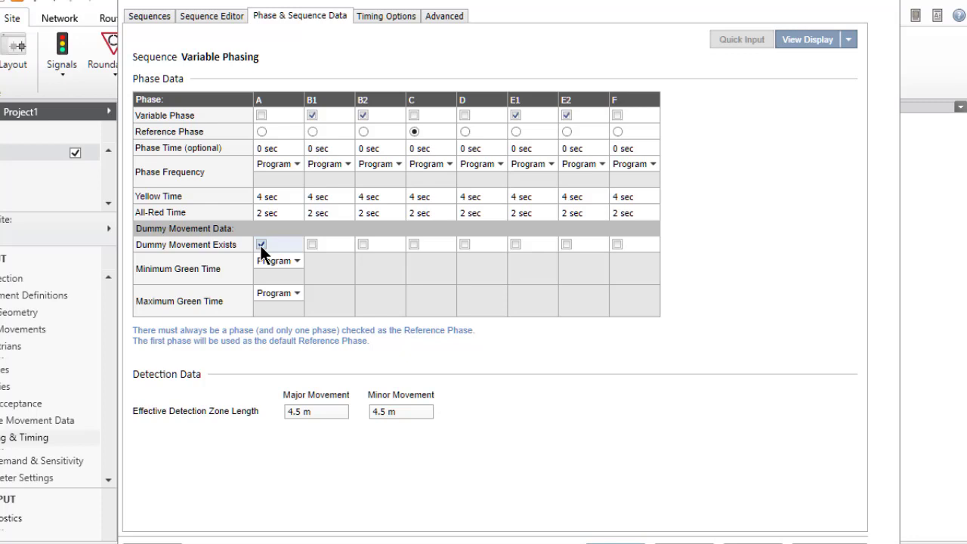
{"action": "left_click", "coordinate": [261, 246]}
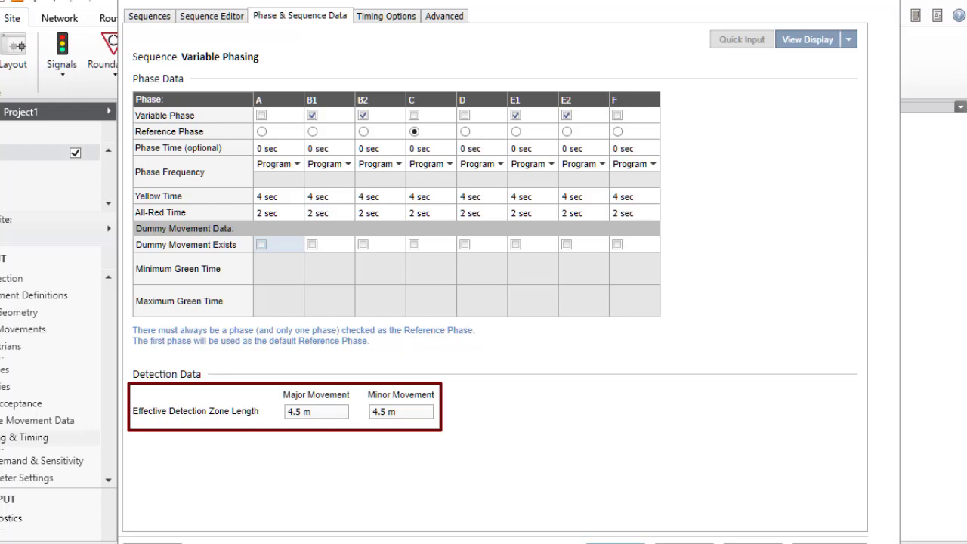
Set the Signal Analysis Method to Actuated on the Sequences tab
{"action": "left_click", "coordinate": [155, 17]}
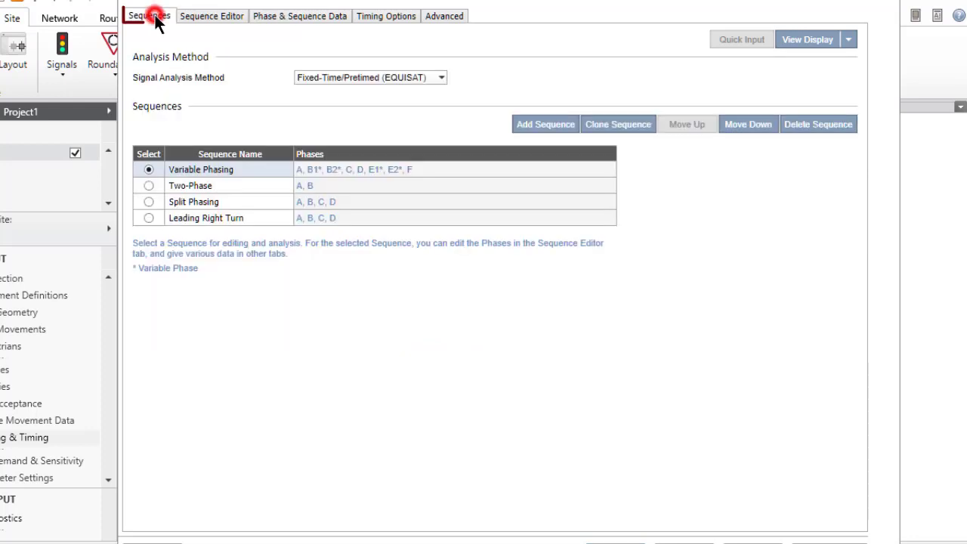
{"action": "left_click", "coordinate": [441, 77]}
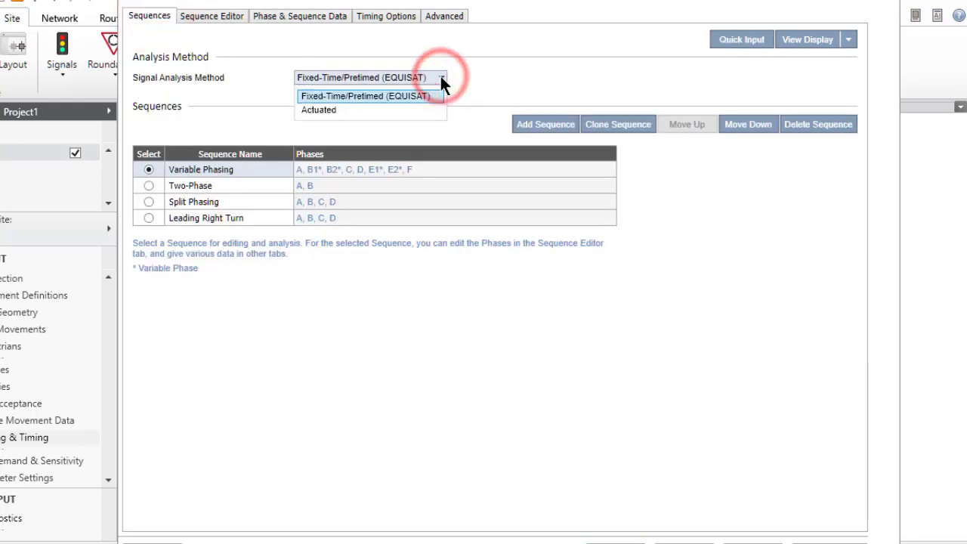
{"action": "left_click", "coordinate": [403, 111]}
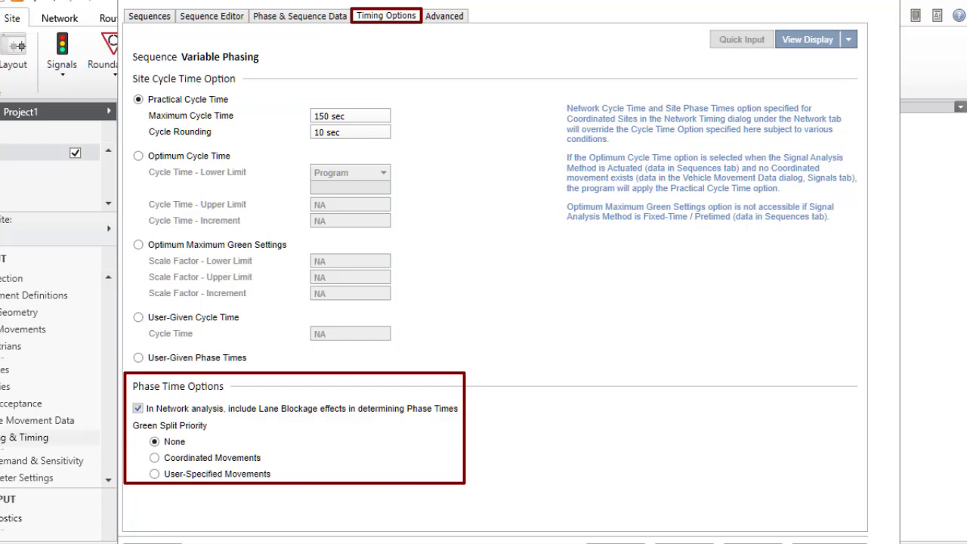
Try Optimum Cycle Time and User-Given Phase Times, then settle back on Practical Cycle Time
{"action": "left_click", "coordinate": [139, 156]}
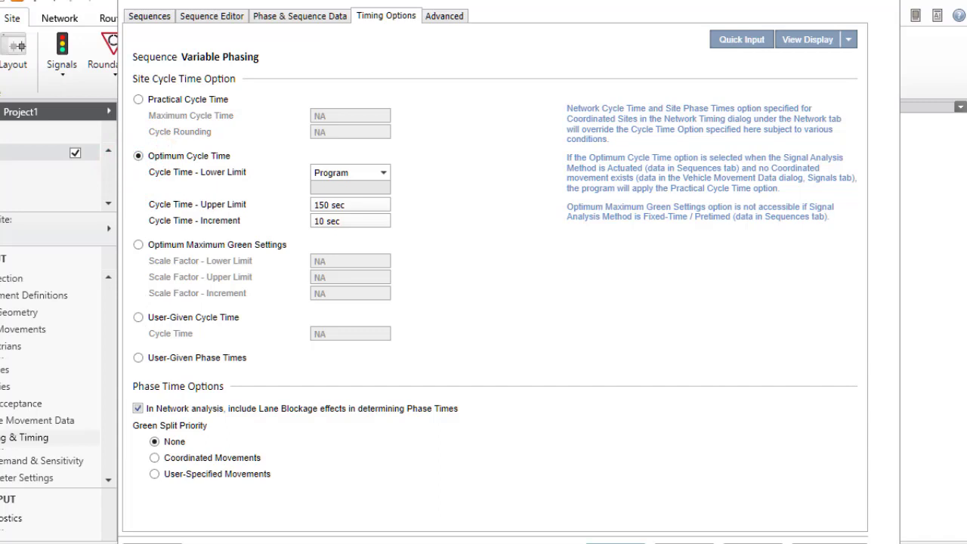
{"action": "left_click", "coordinate": [137, 359]}
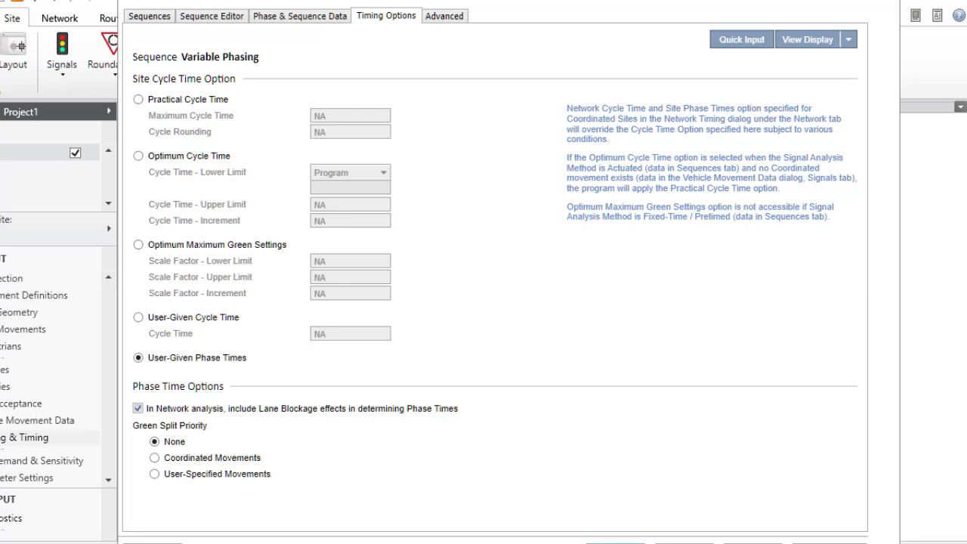
{"action": "left_click", "coordinate": [139, 99]}
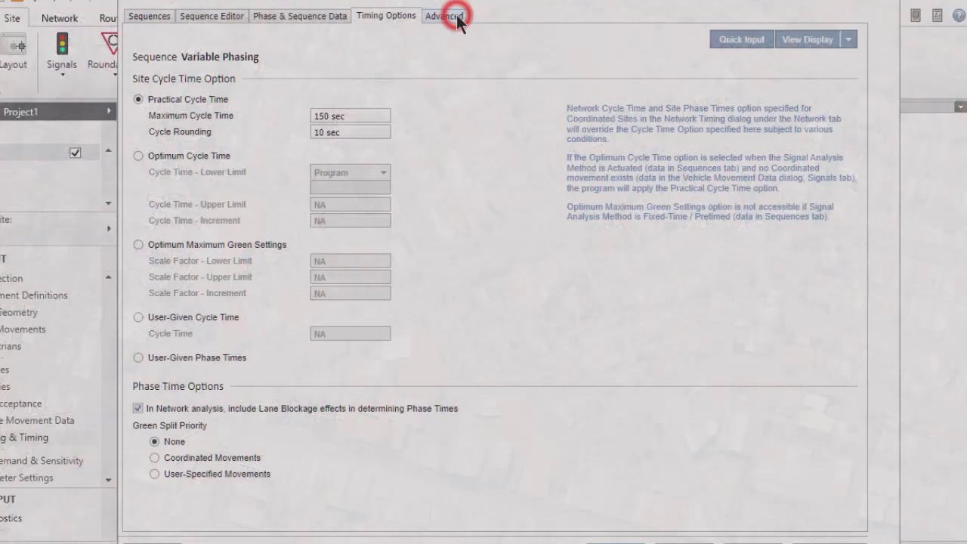
For phase B2, try the LV/HV classes and Undetected/Phase Transition options, then reset to All Movement Classes
{"action": "left_click", "coordinate": [448, 17]}
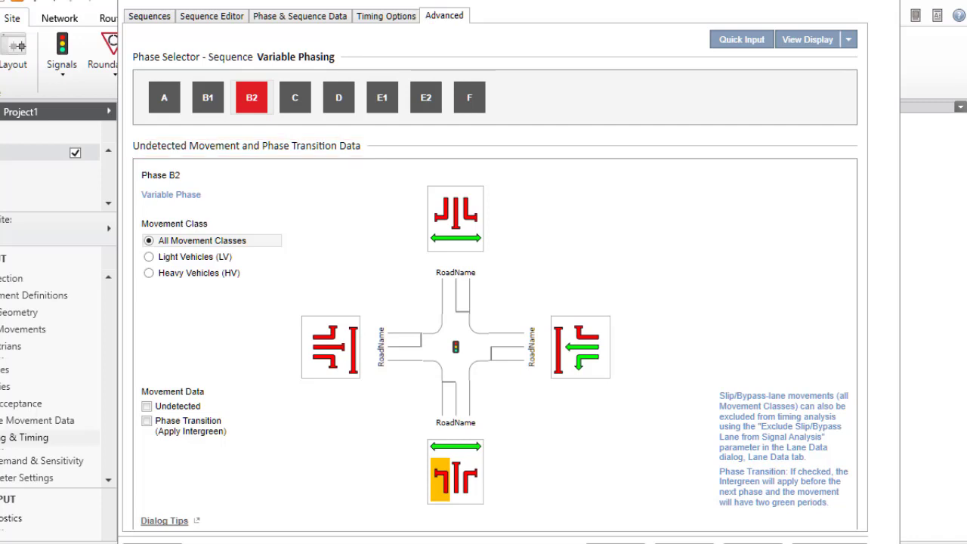
{"action": "left_click", "coordinate": [149, 256]}
{"action": "left_click", "coordinate": [148, 273]}
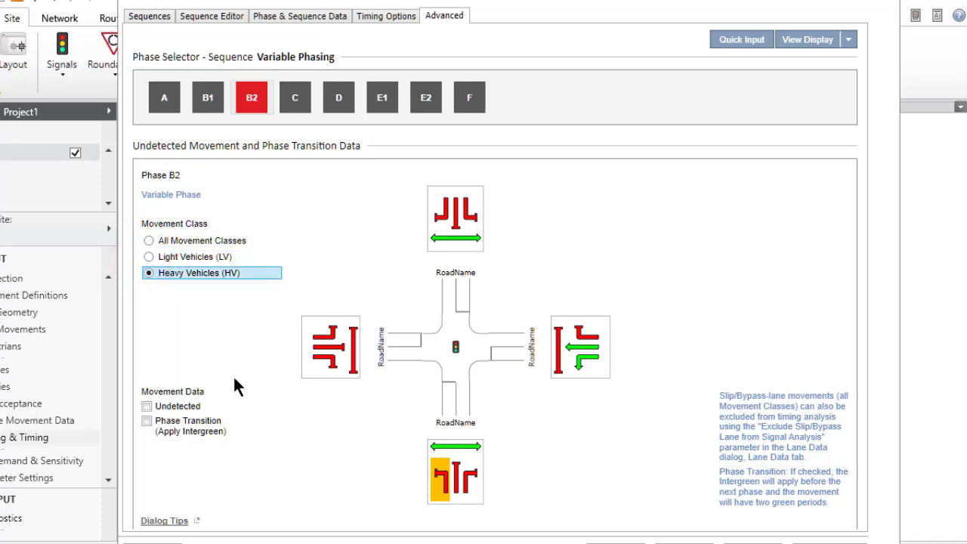
{"action": "left_click", "coordinate": [147, 407]}
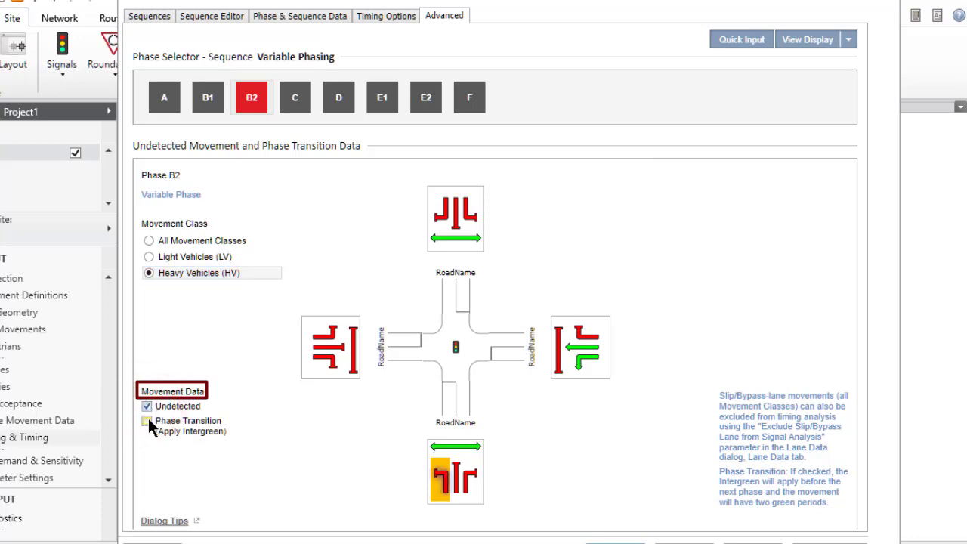
{"action": "left_click", "coordinate": [147, 422]}
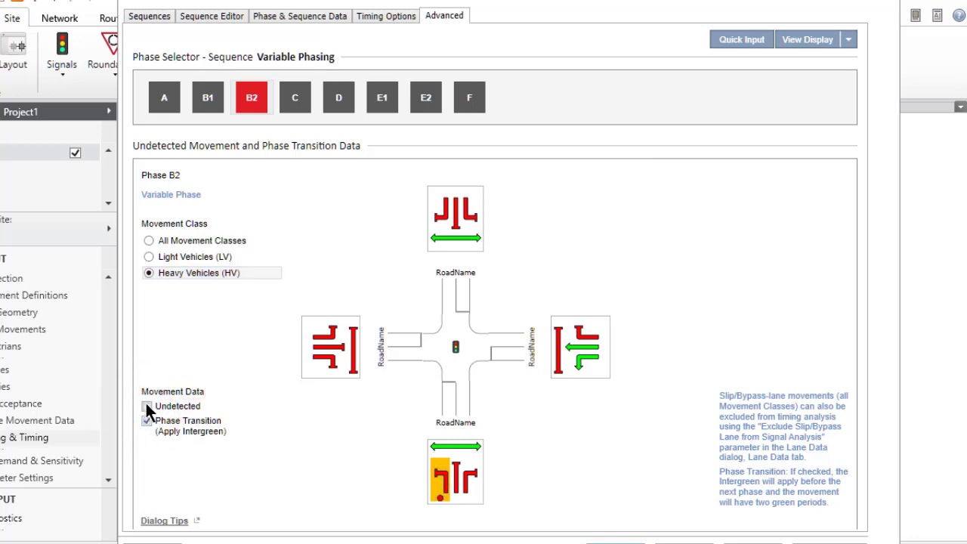
{"action": "left_click", "coordinate": [149, 240]}
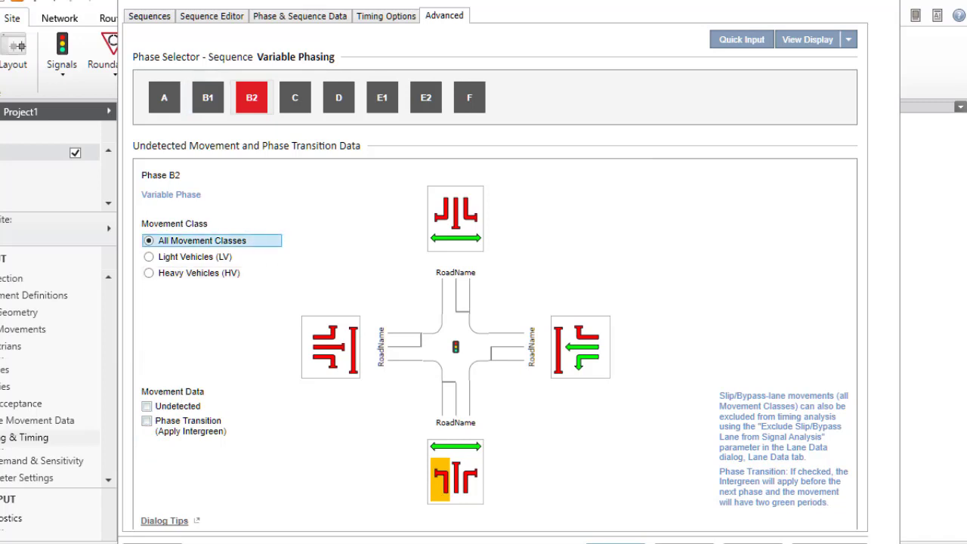